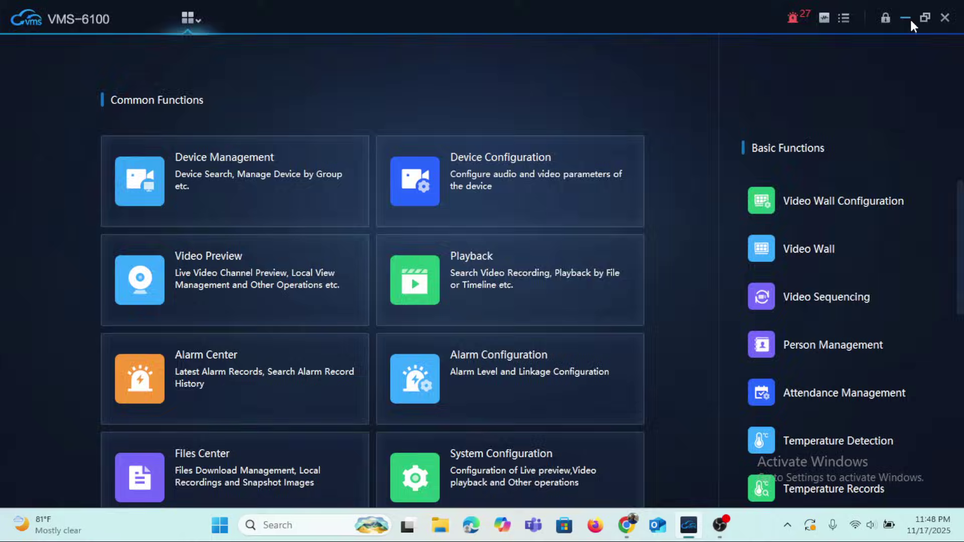
# - Minimize VMS-6100 to the desktop and bring up the Chrome browser
pyautogui.click(910, 17)
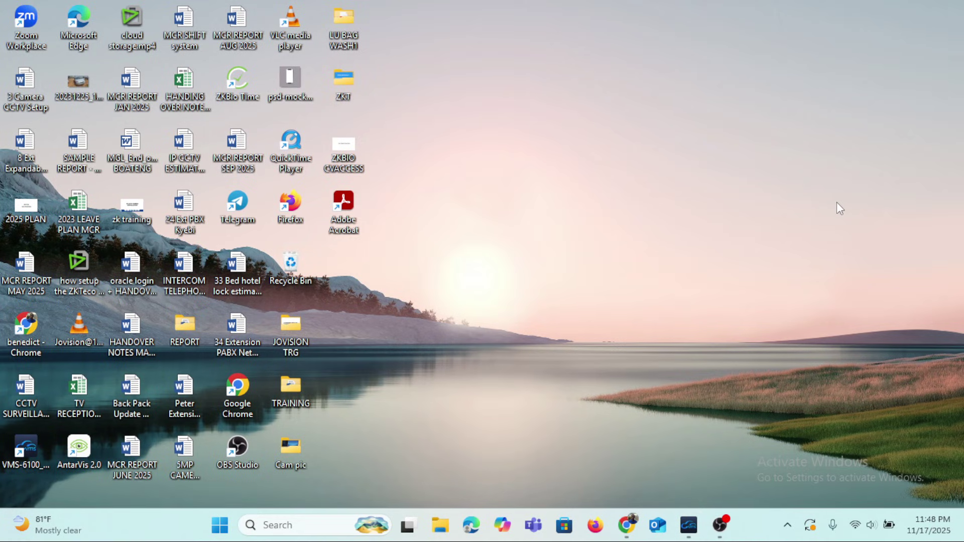
pyautogui.click(628, 527)
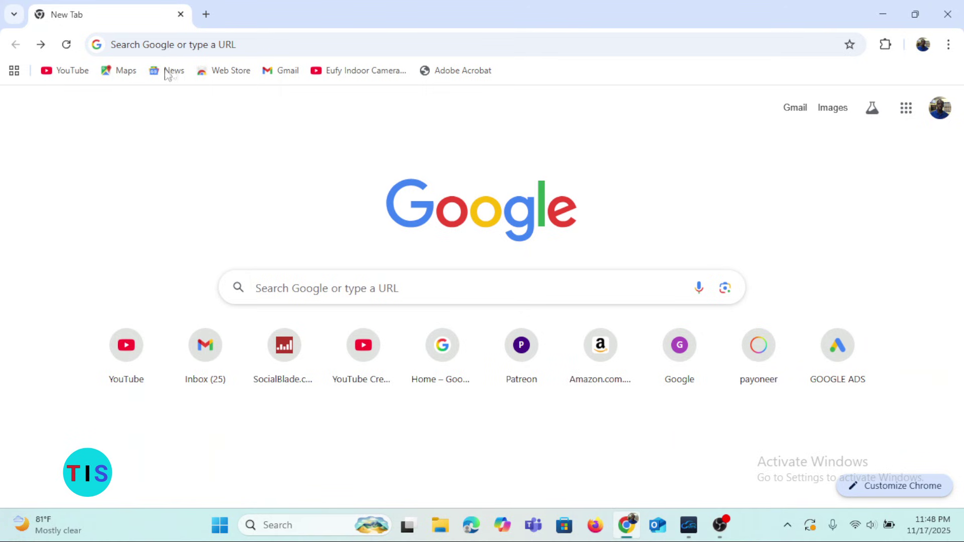
# - Load jovisionsecurity.com in Chrome by typing 'jo' and accepting the suggestion
pyautogui.click(268, 45)
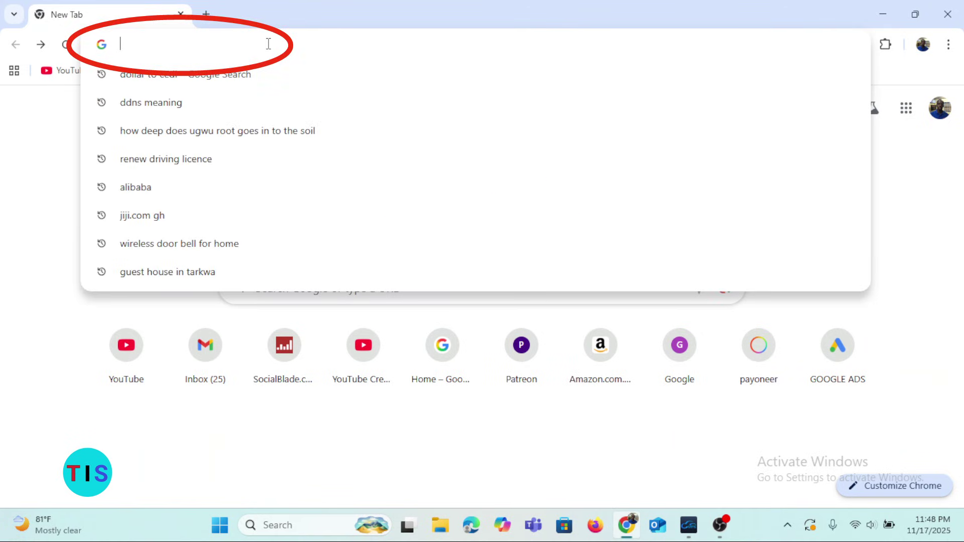
pyautogui.write('jo')
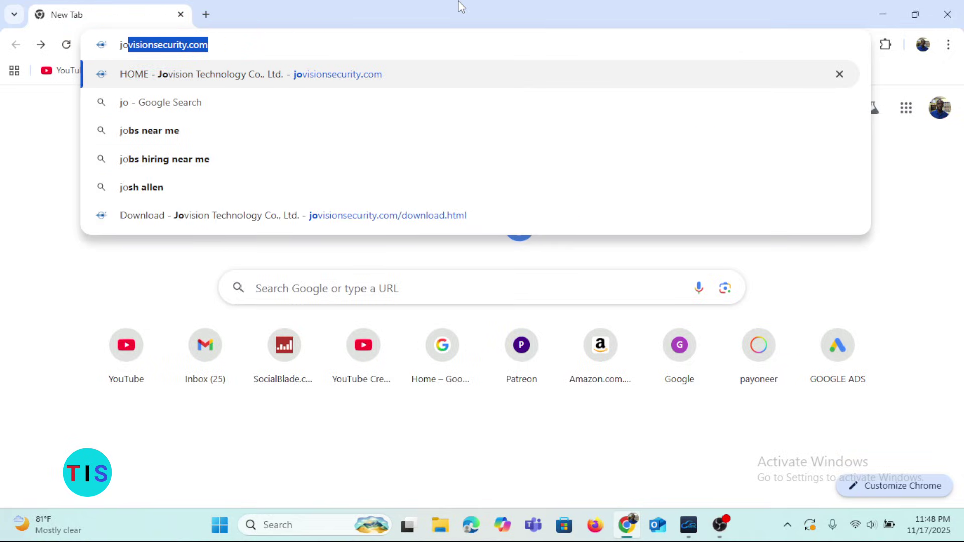
pyautogui.press('Return')
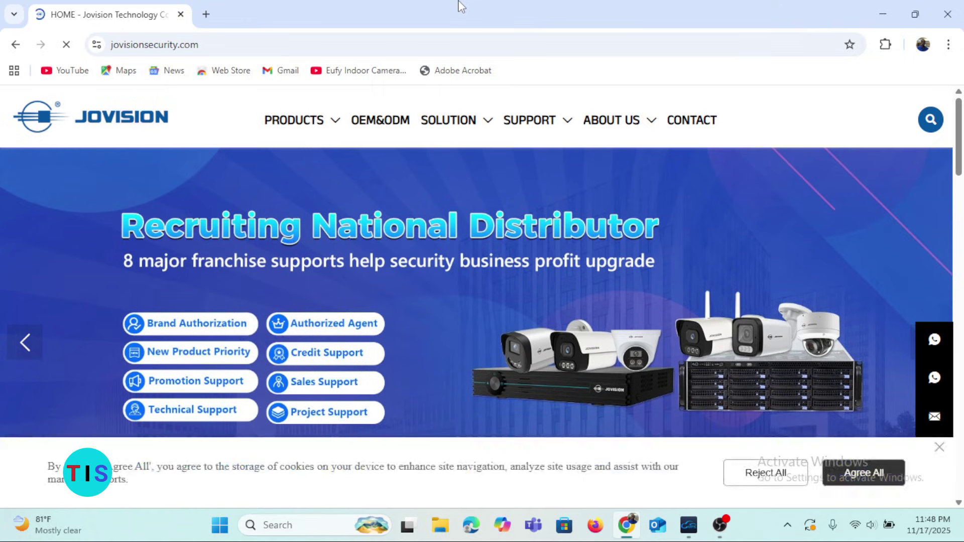
# - Find the VMS-6100 32-Bit and 64-Bit entries on Jovision's Download page, then minimize Chrome
pyautogui.moveTo(592, 130)
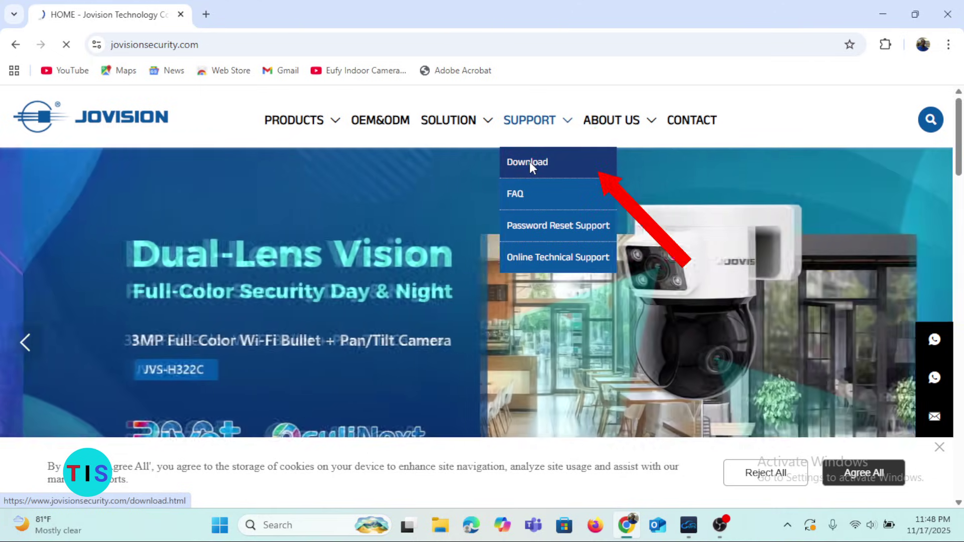
pyautogui.click(530, 163)
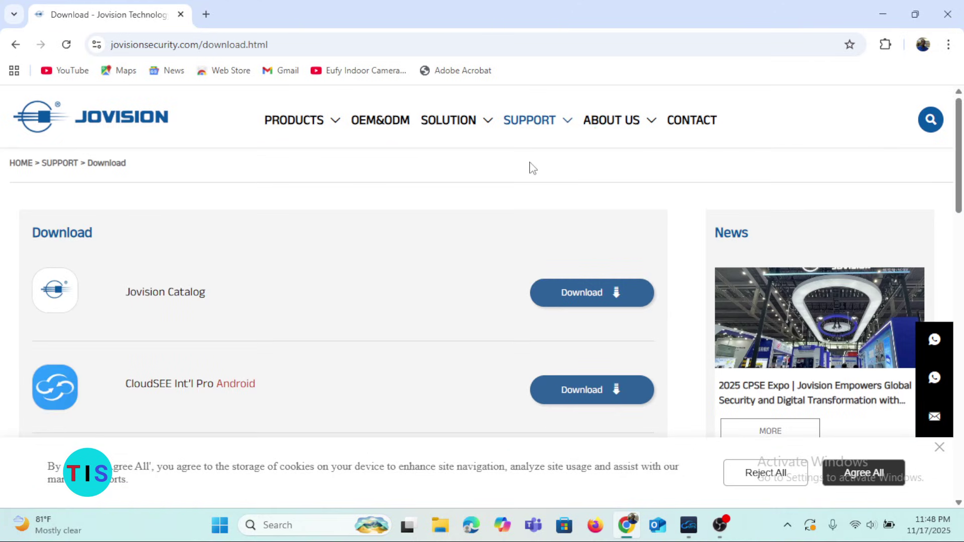
pyautogui.moveTo(957, 155); pyautogui.dragTo(936, 313)
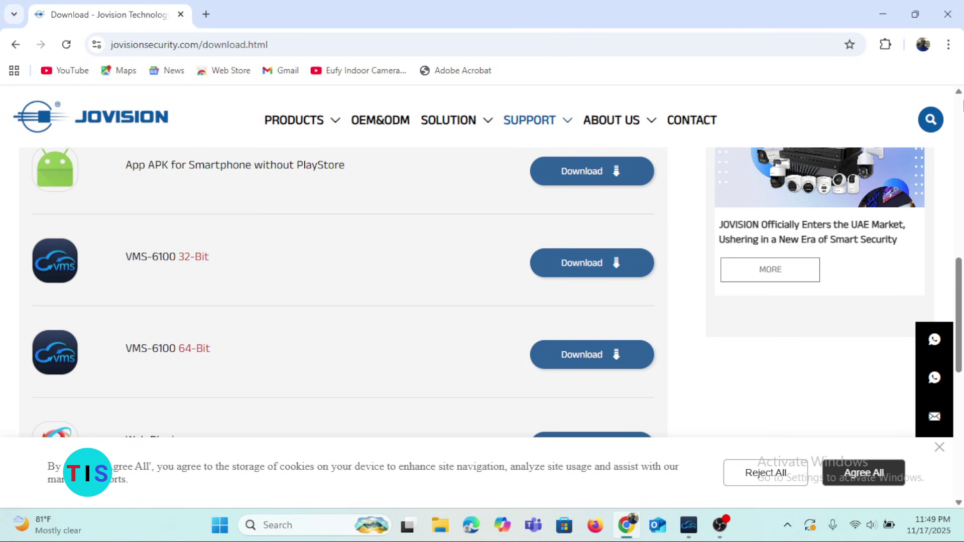
pyautogui.click(889, 8)
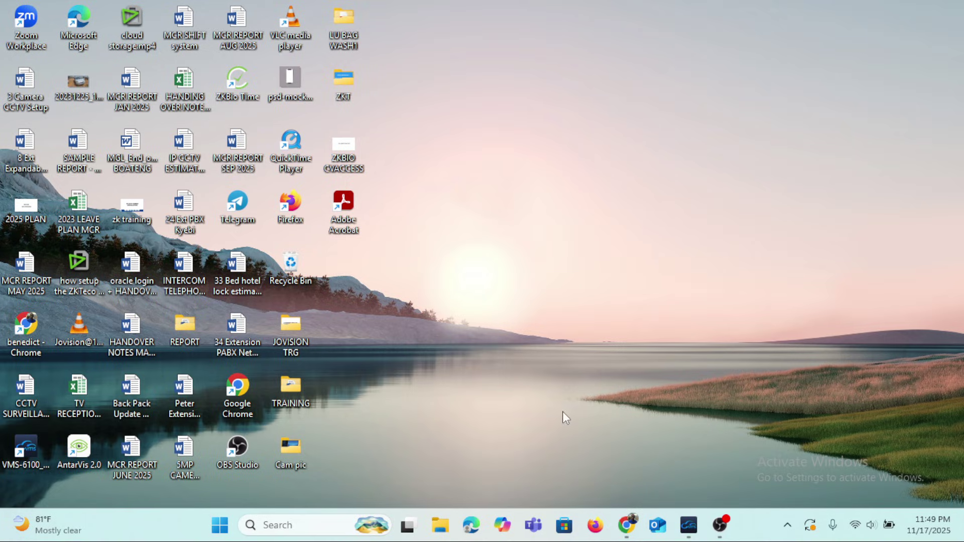
# - Restore the VMS-6100 window from the taskbar
pyautogui.click(690, 526)
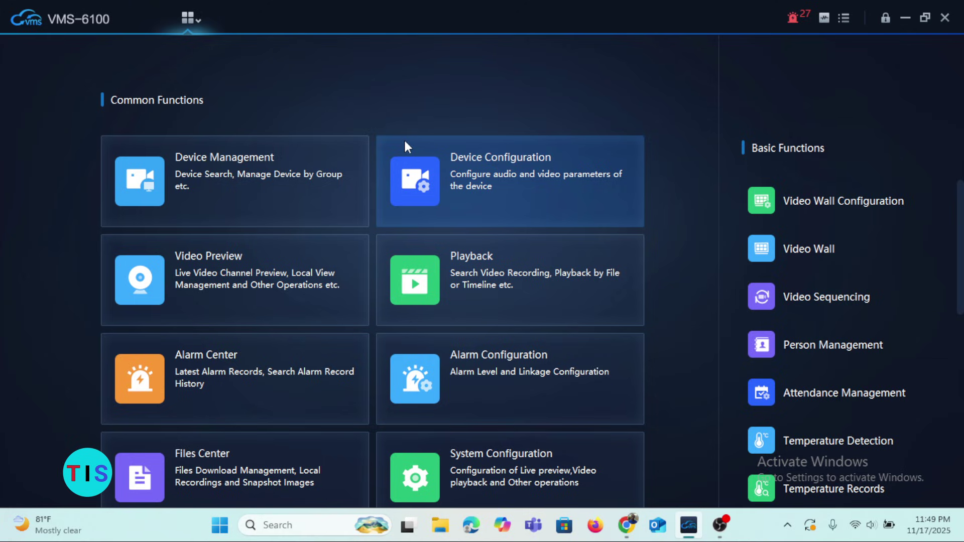
# - Open the Device Management tile from the Common Functions home screen
pyautogui.click(261, 171)
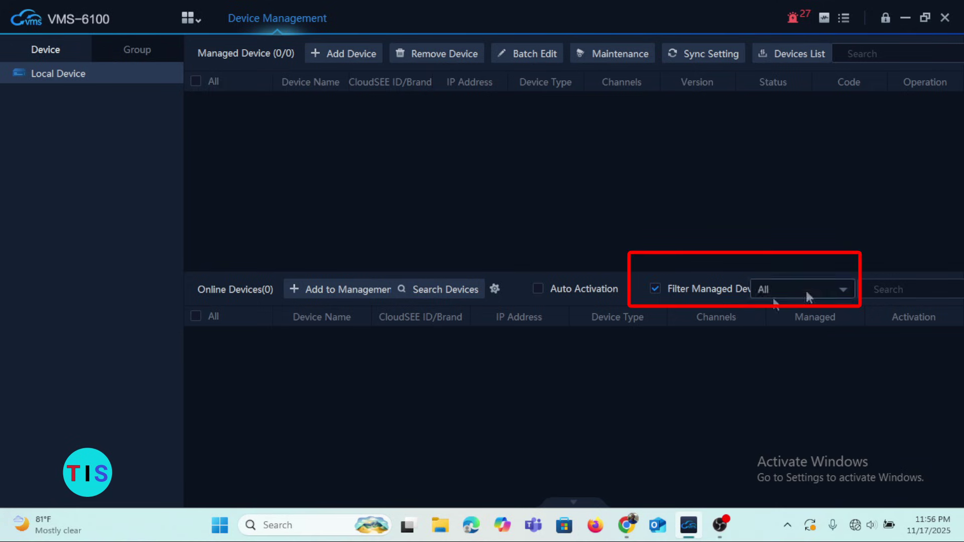
pyautogui.click(846, 289)
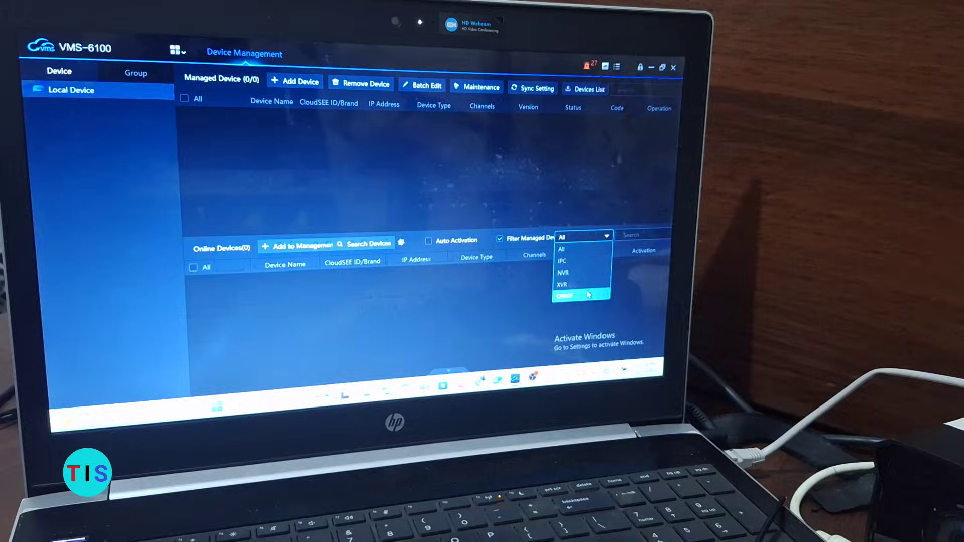
pyautogui.click(589, 295)
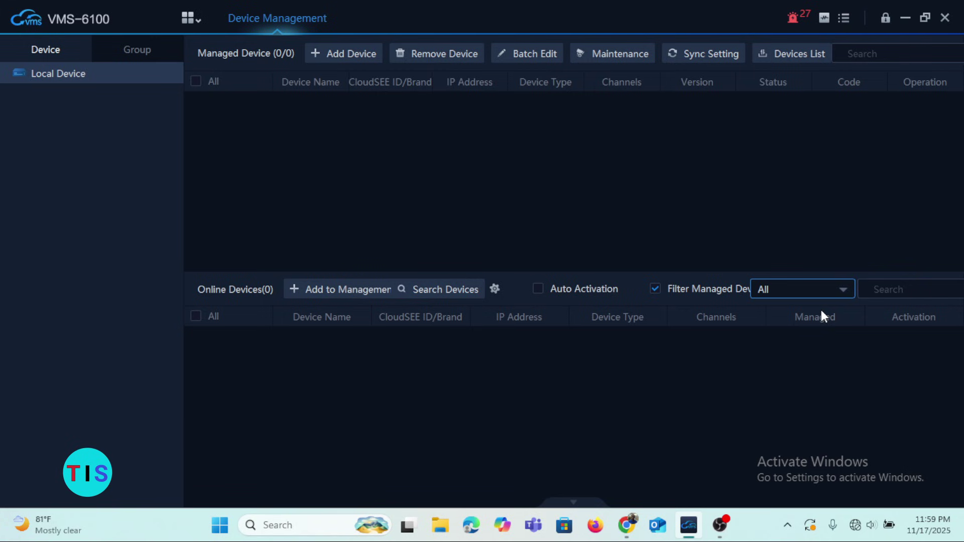
# - Run Search Devices to list the IPC cameras at 192.168.1.2, 1.3 and 1.4
pyautogui.click(461, 285)
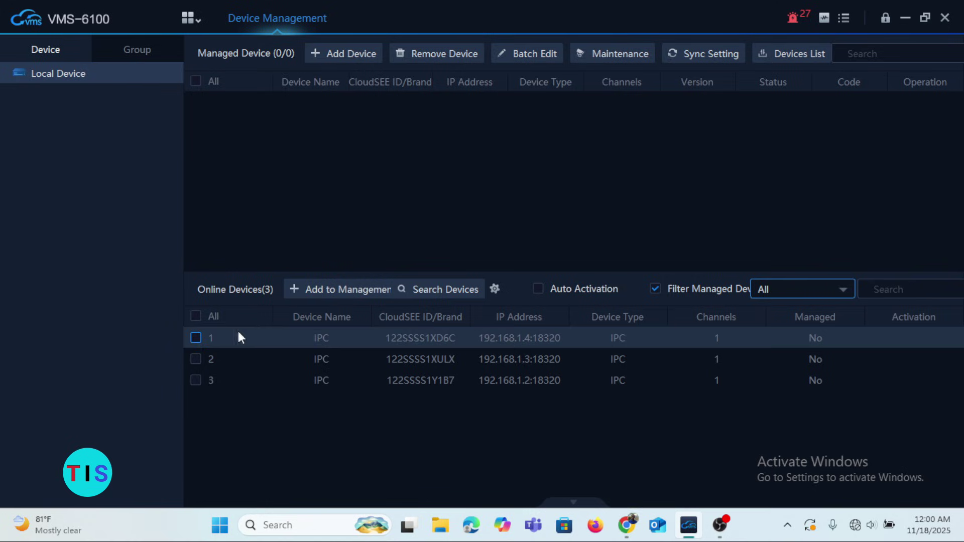
# - Select all three found cameras, add them to management, and open the Add Device form
pyautogui.click(196, 317)
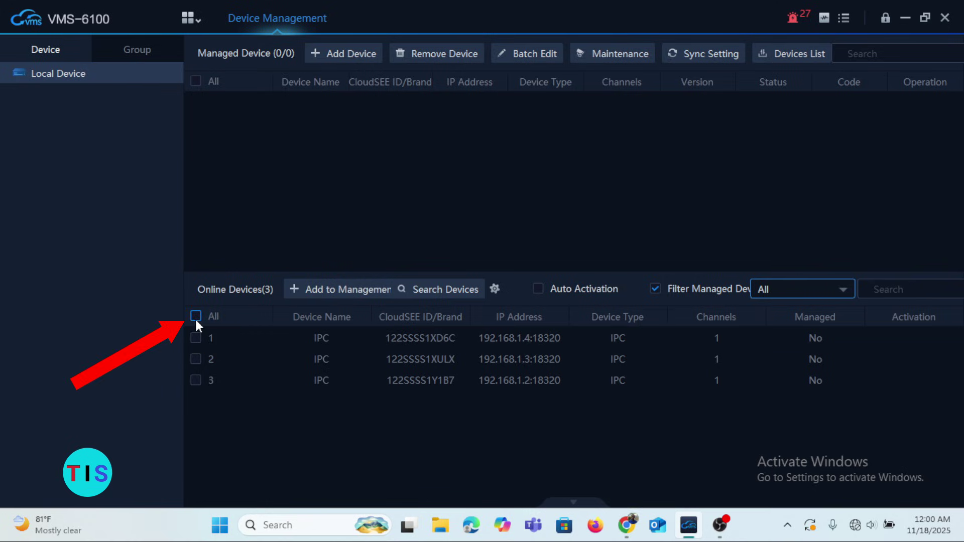
pyautogui.click(351, 293)
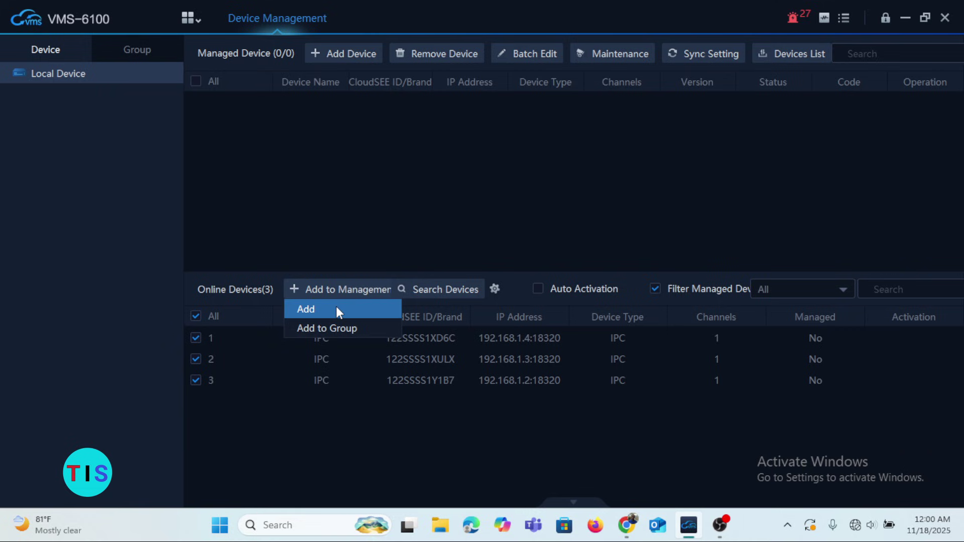
pyautogui.click(336, 307)
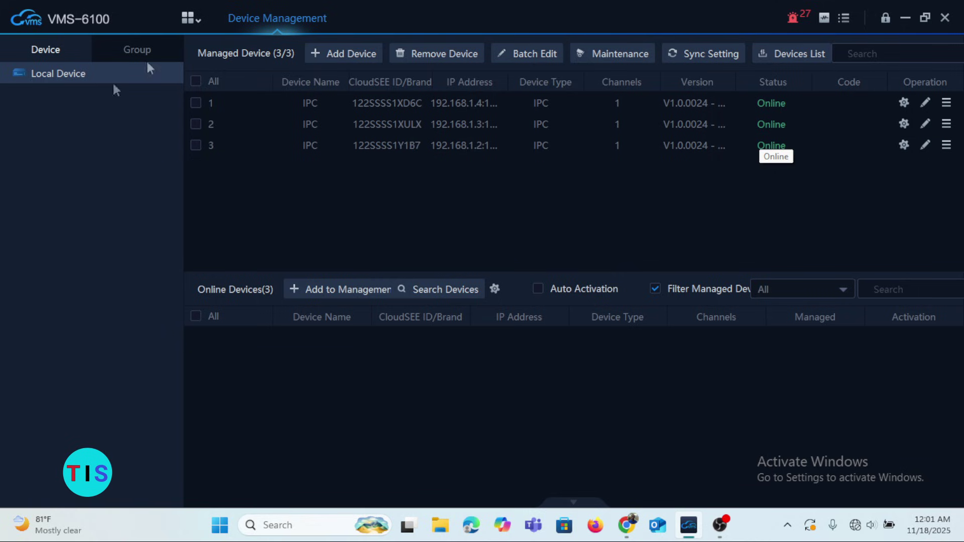
pyautogui.click(346, 56)
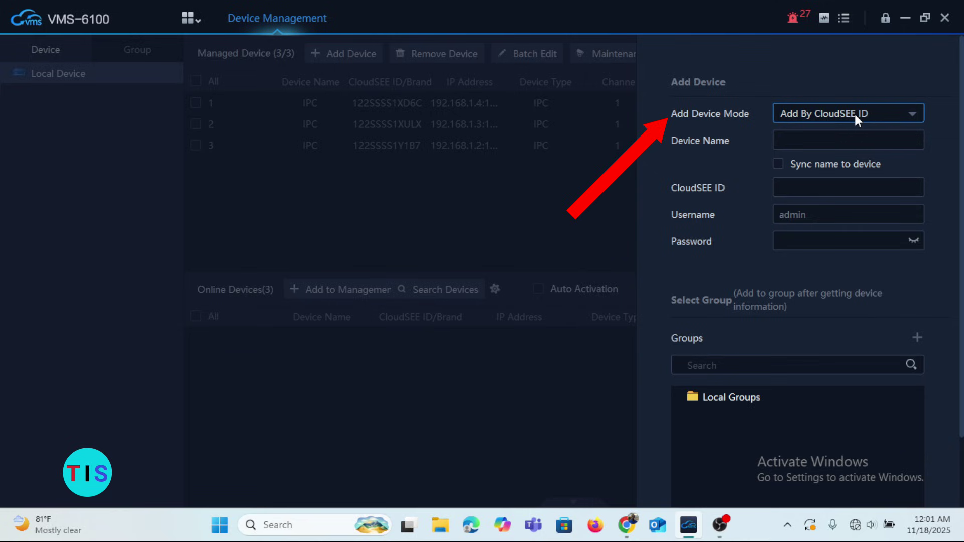
# - Set Add Device Mode to Add By IP/DDNS, showing JOVISION, CloudSEE 2.0 and port 18320
pyautogui.click(915, 117)
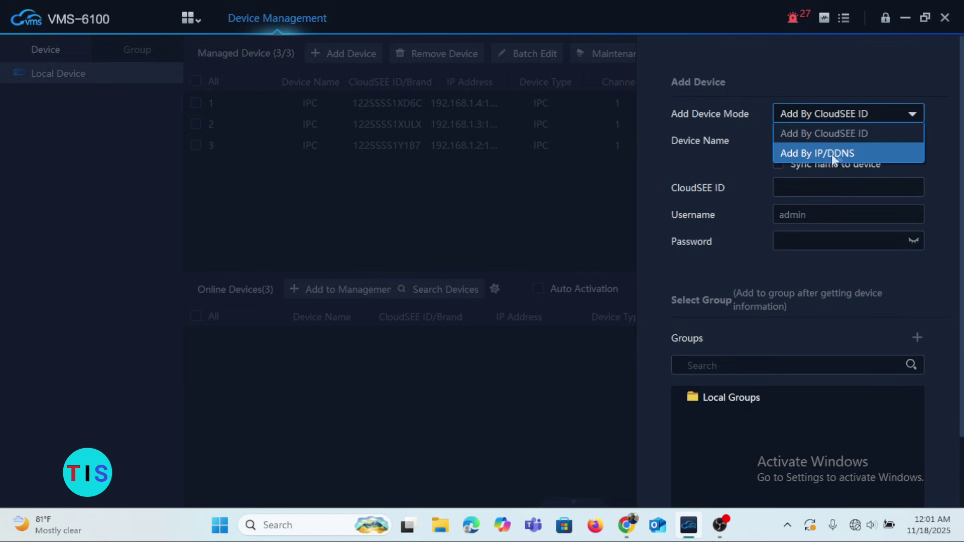
pyautogui.click(863, 153)
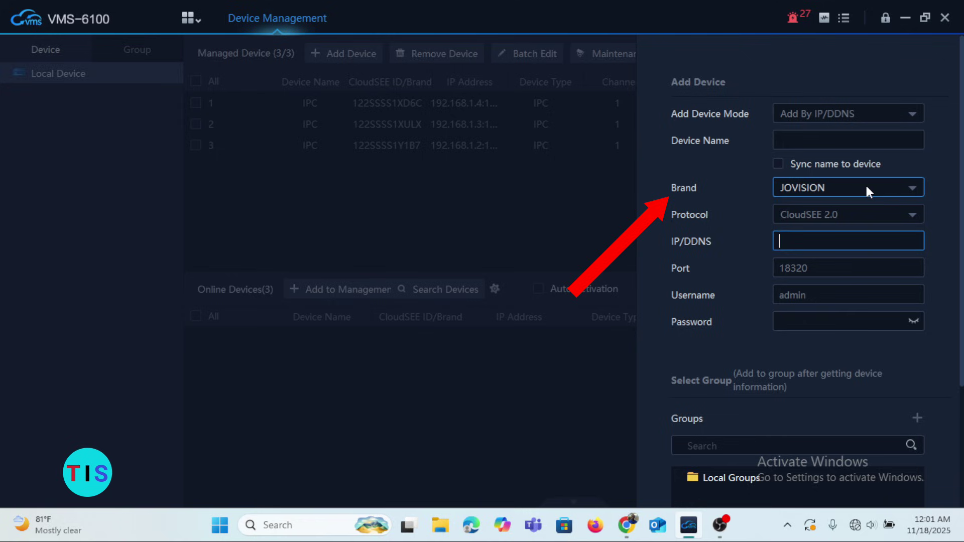
# - Try Others and JOVISION as brand, then settle on HIKVISION (HIKVISION SDK, port 8000)
pyautogui.click(915, 189)
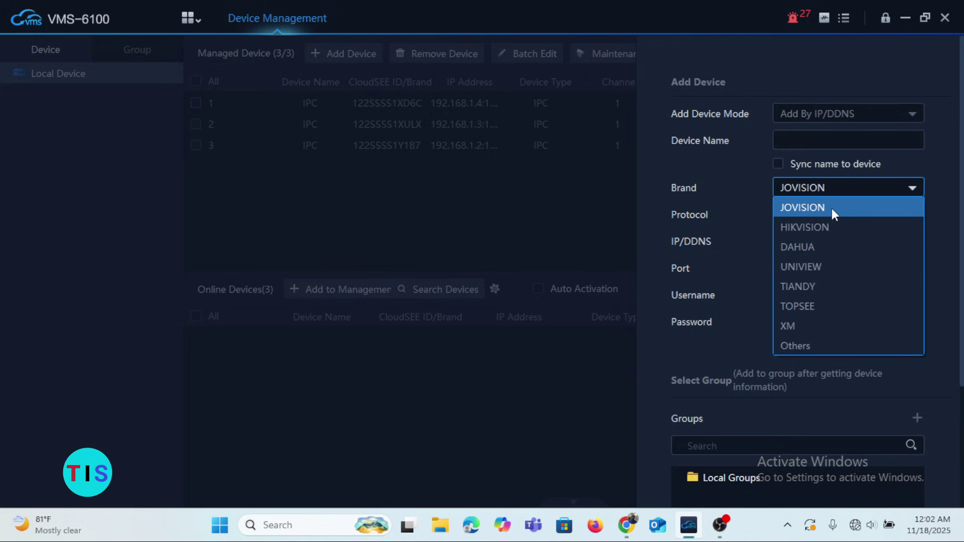
pyautogui.click(827, 346)
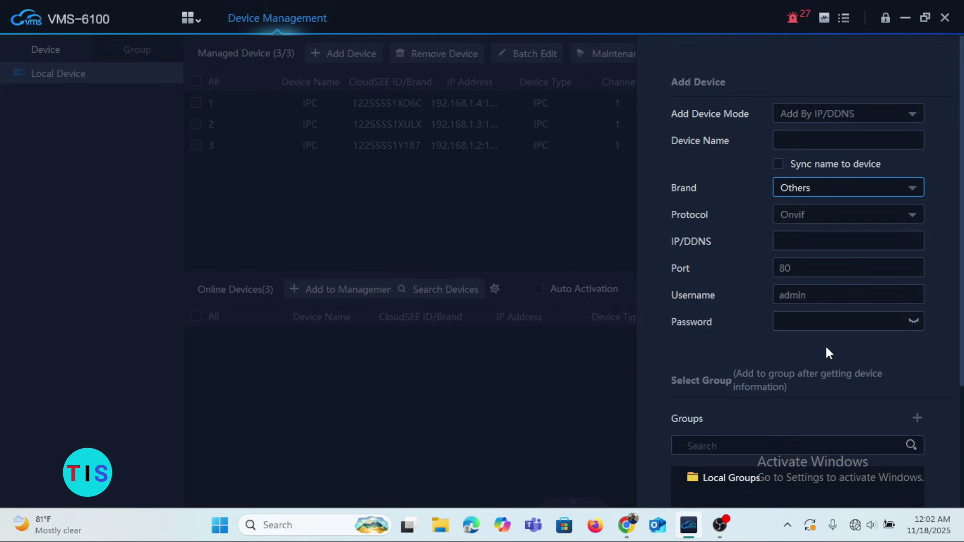
pyautogui.click(915, 186)
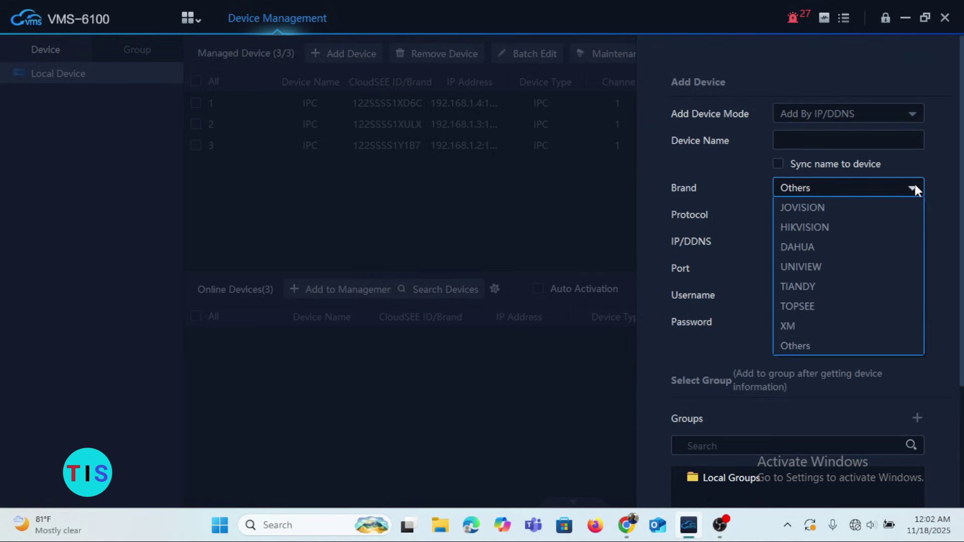
pyautogui.click(840, 209)
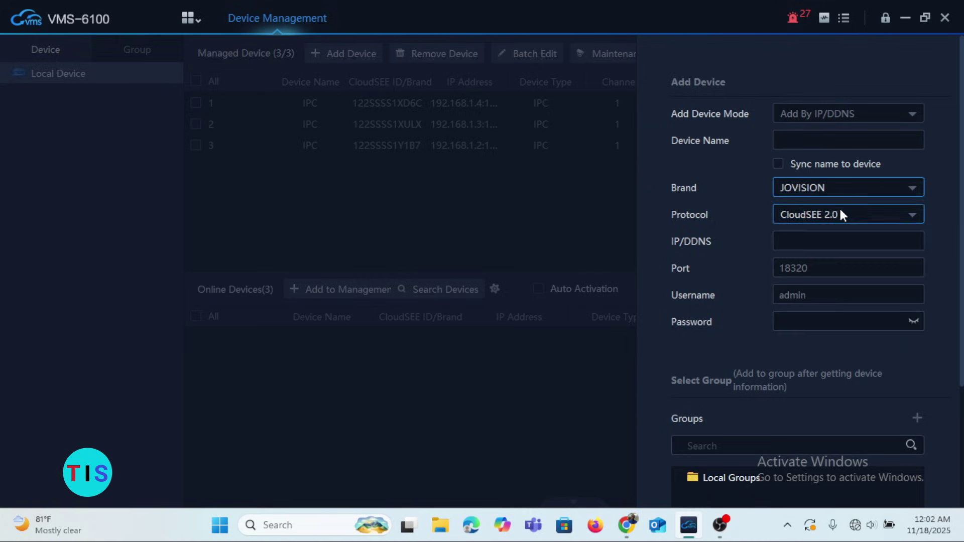
pyautogui.click(916, 189)
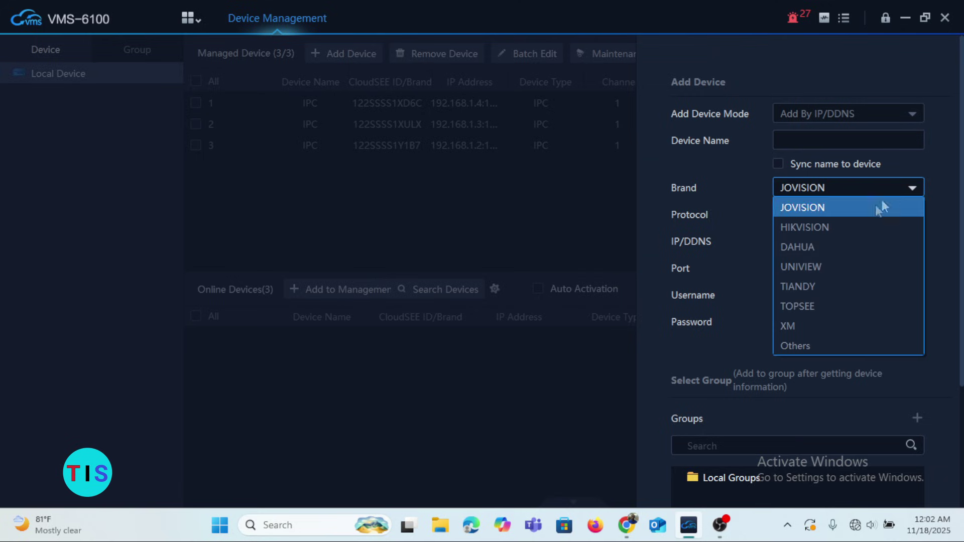
pyautogui.click(856, 228)
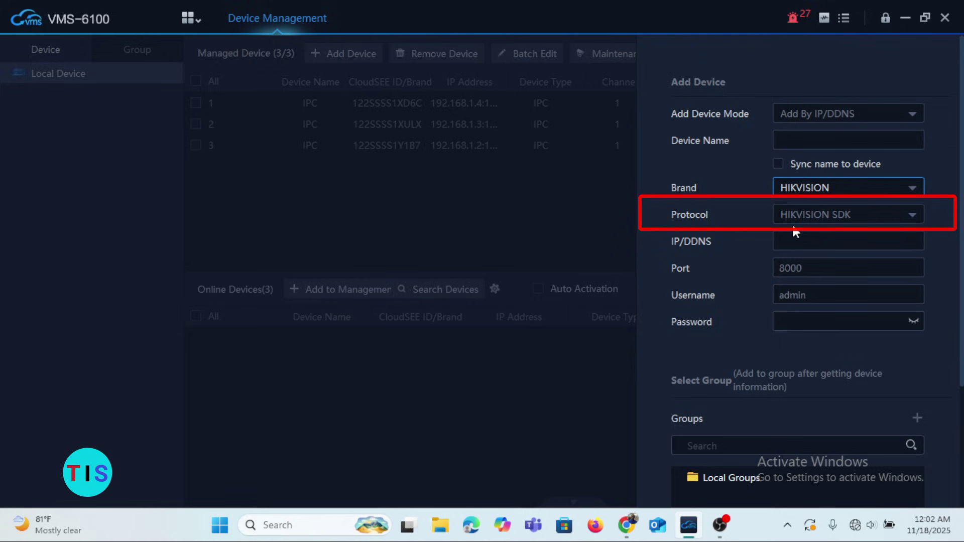
# - Click through the IP/DDNS, Username and Password fields and scroll the Add Device form
pyautogui.click(887, 235)
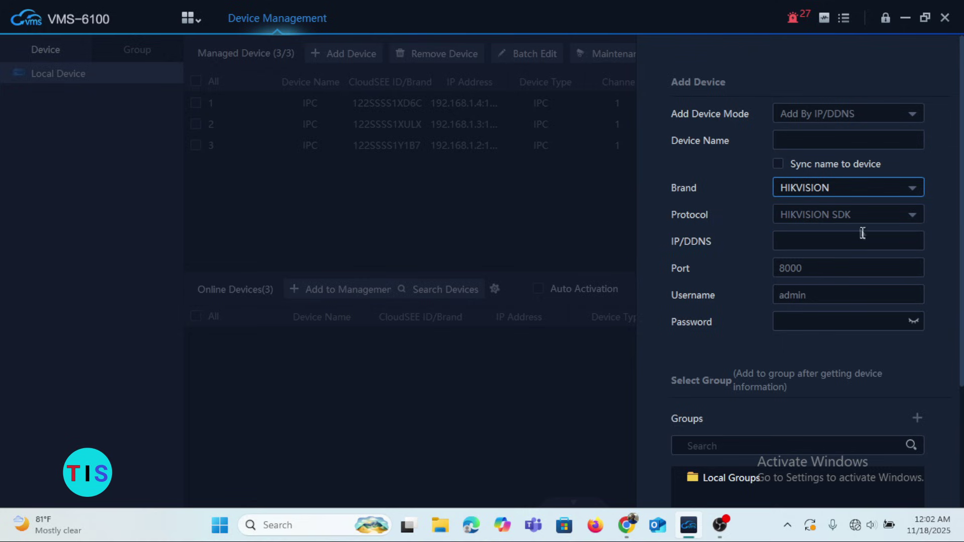
pyautogui.click(819, 241)
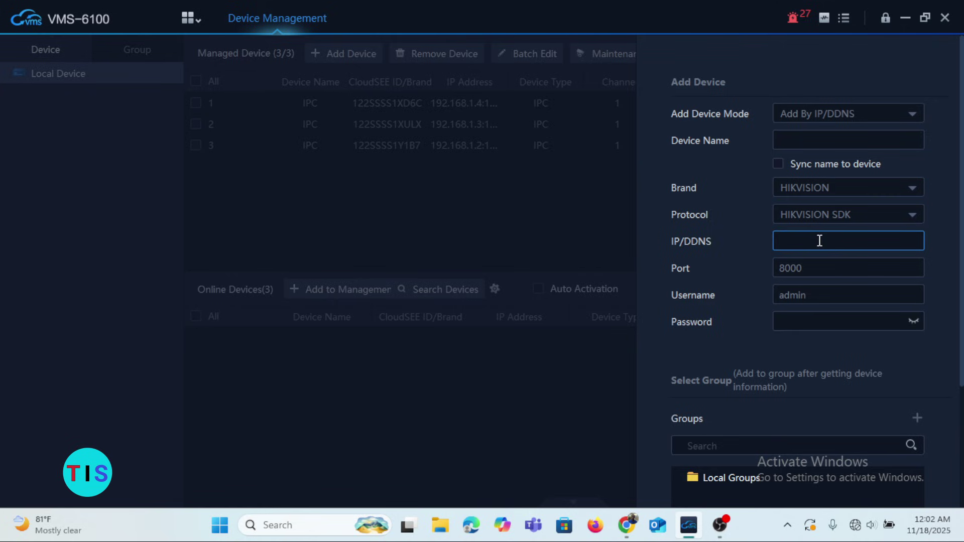
pyautogui.click(827, 295)
pyautogui.click(815, 322)
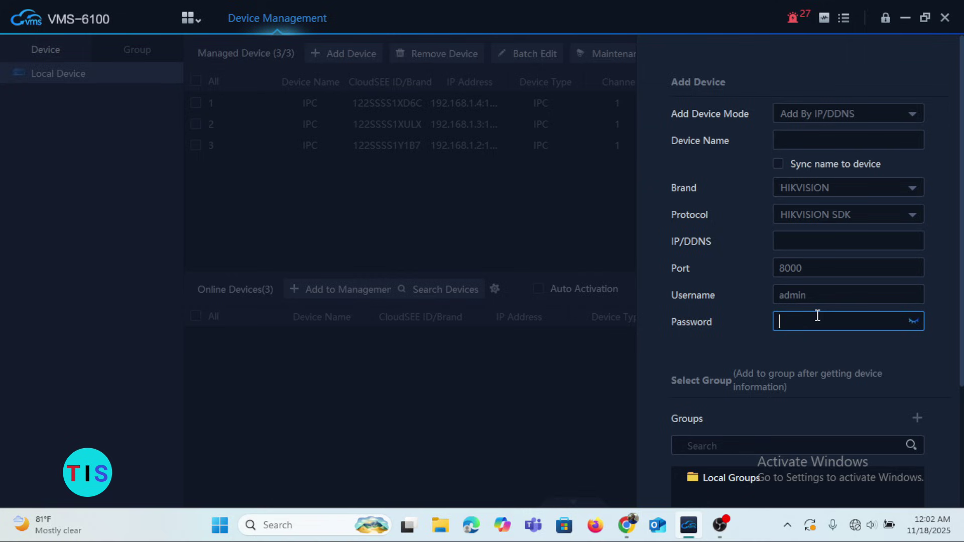
pyautogui.moveTo(961, 151); pyautogui.dragTo(957, 271)
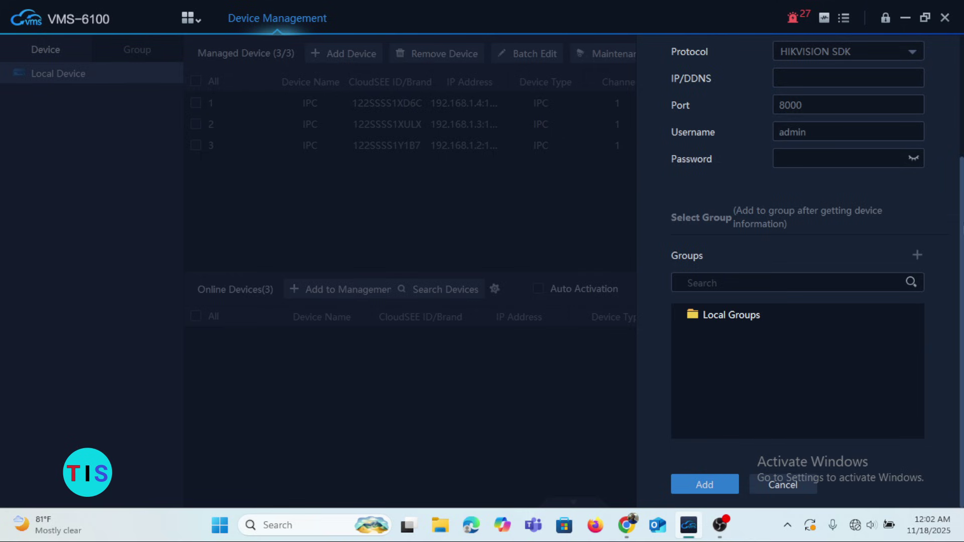
pyautogui.moveTo(962, 224); pyautogui.dragTo(961, 90)
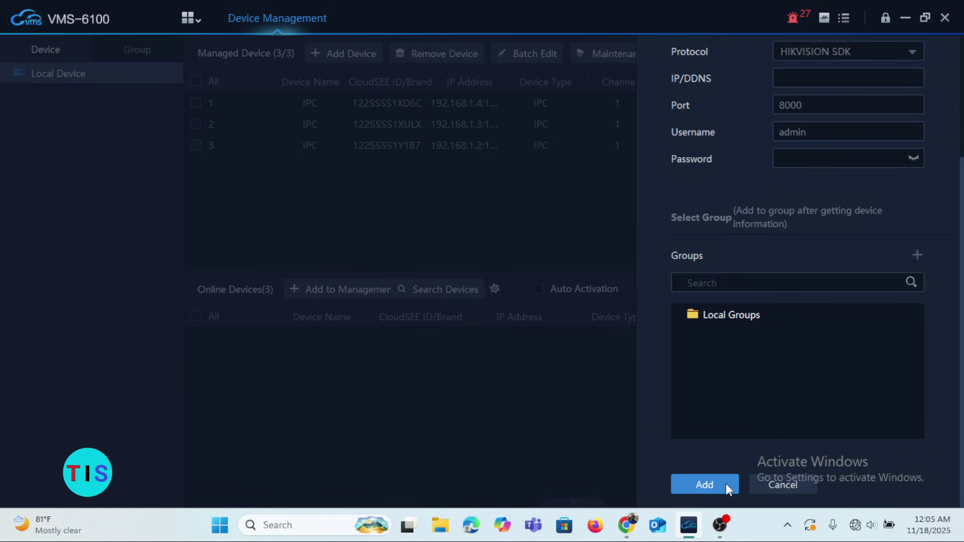
# - Cancel the device addition and open Video Preview from the home page
pyautogui.click(767, 484)
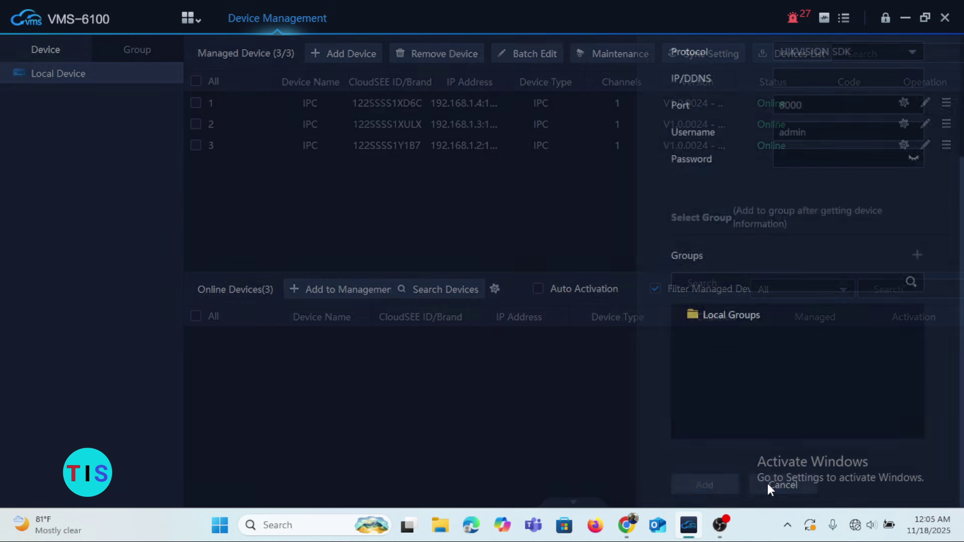
pyautogui.click(189, 18)
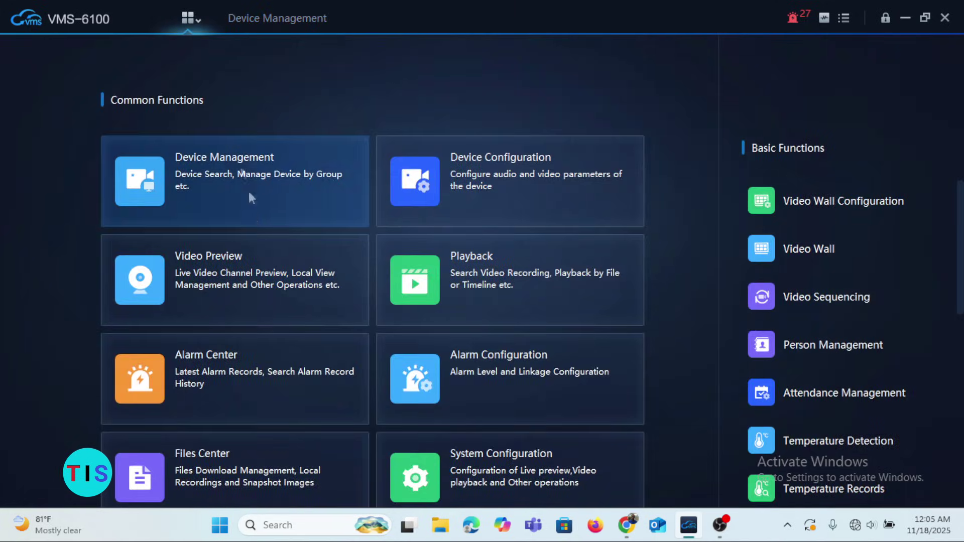
pyautogui.click(263, 254)
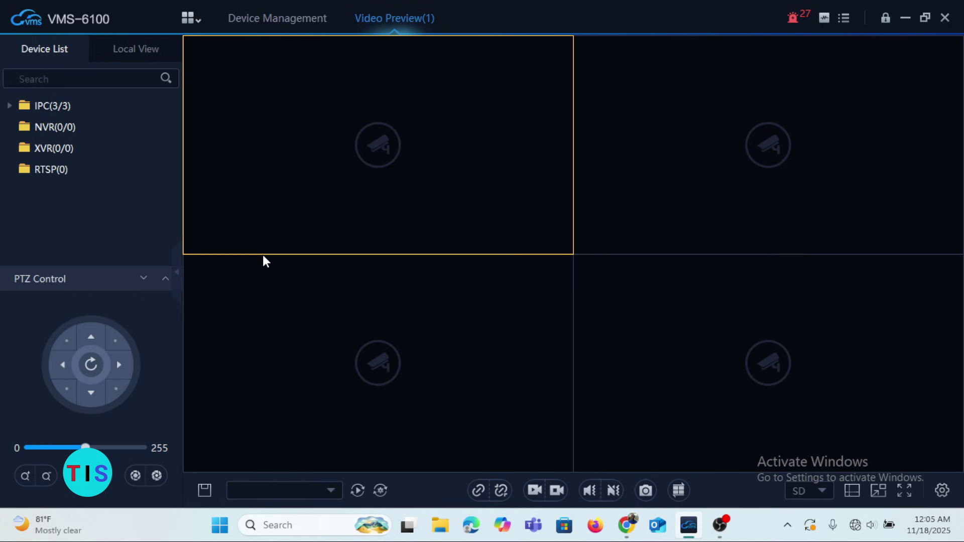
# - Start live playback of all three IPC(3/3) cameras in the Video Preview grid
pyautogui.doubleClick(59, 106)
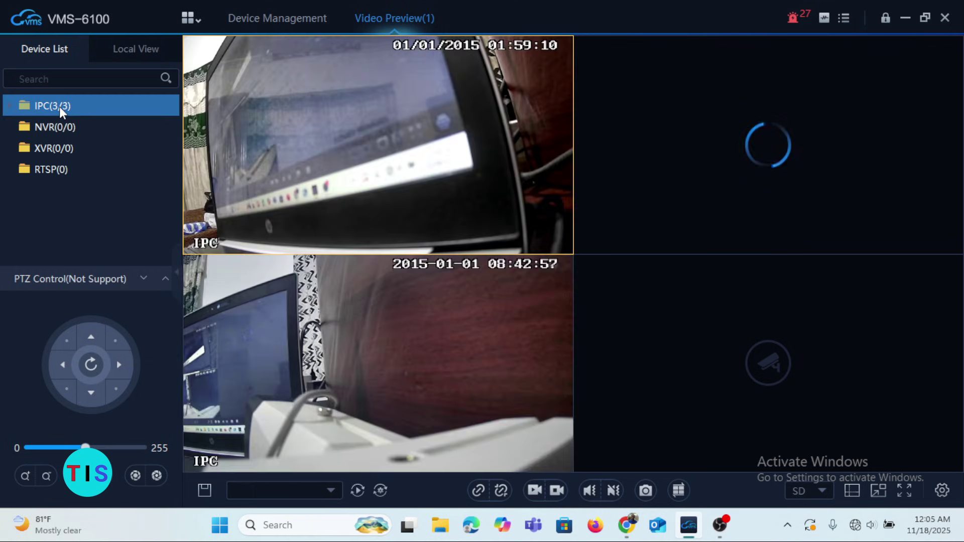